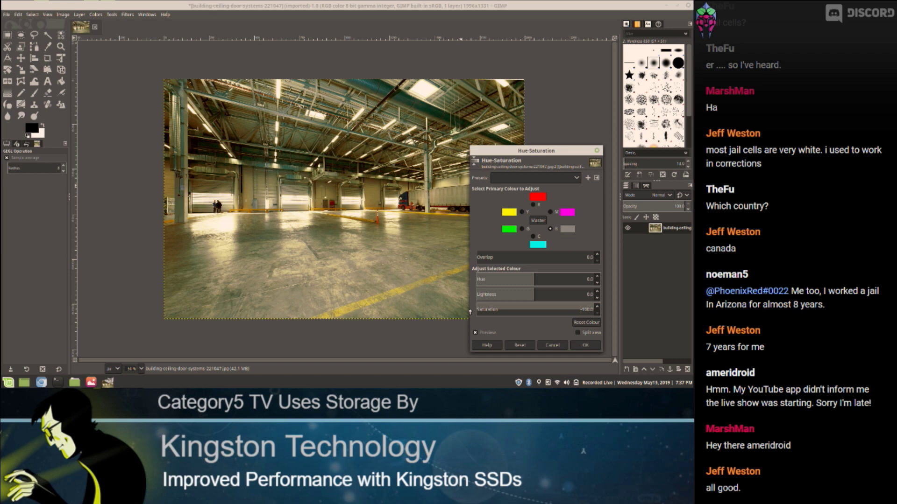
Step: Reduce the saturation of the blue primary colour to -100 in the Hue-Saturation adjustment
drag(470, 312, 471, 312)
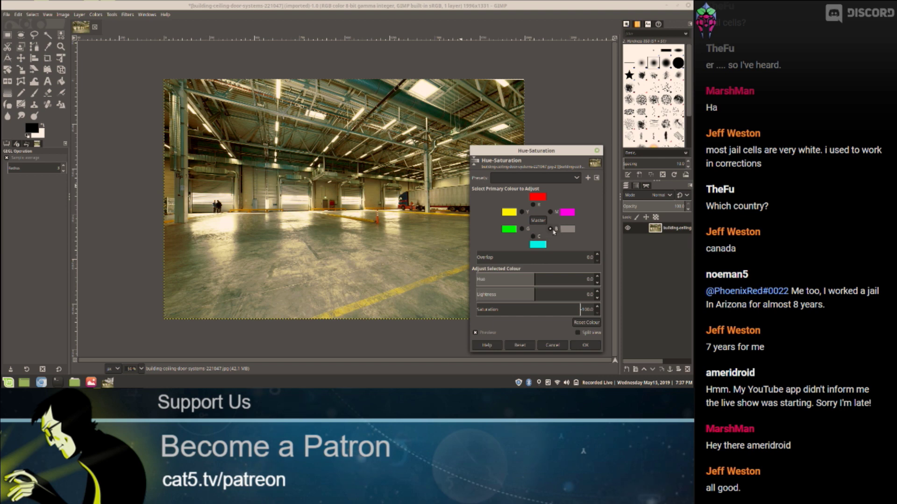
drag(491, 307, 465, 319)
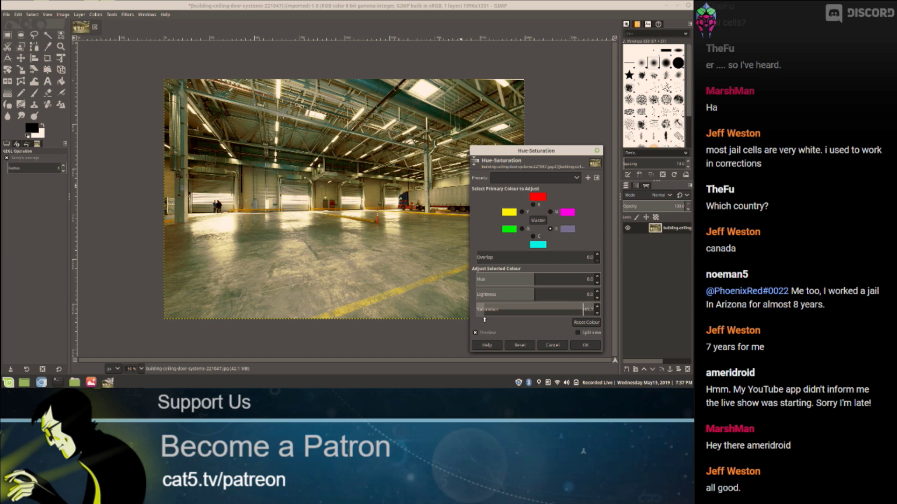
drag(475, 316, 477, 312)
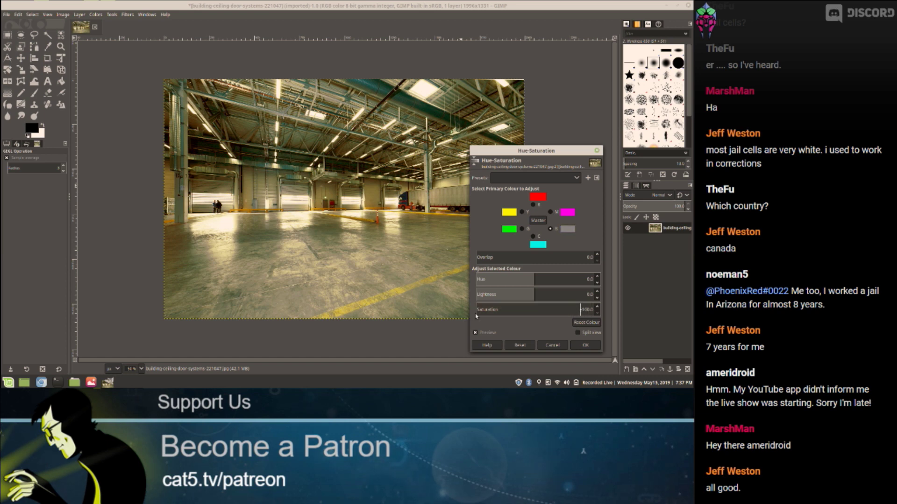
Step: Reduce the saturation of the cyan primary colour to about -90
click(538, 239)
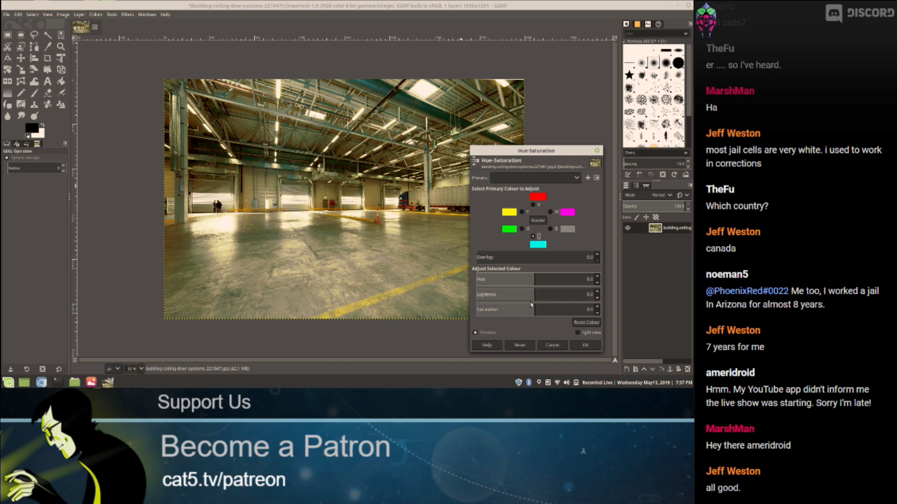
drag(531, 308, 531, 308)
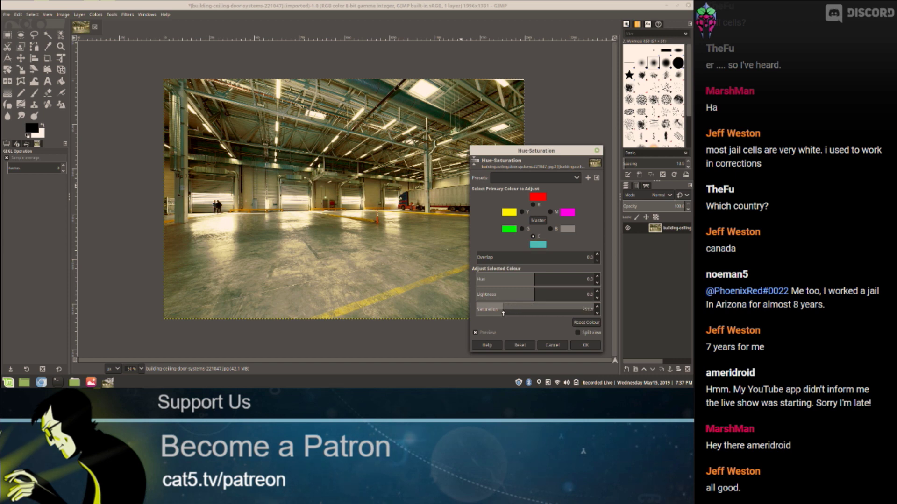
drag(498, 314, 484, 314)
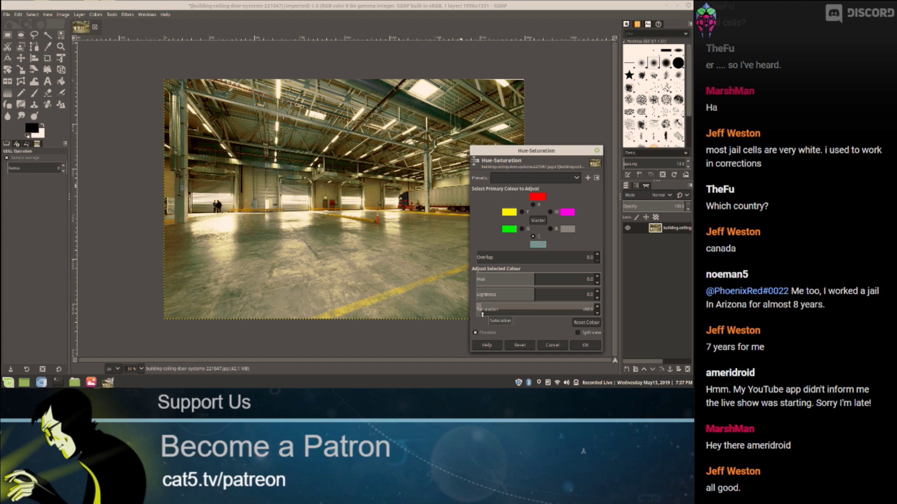
drag(482, 315, 583, 310)
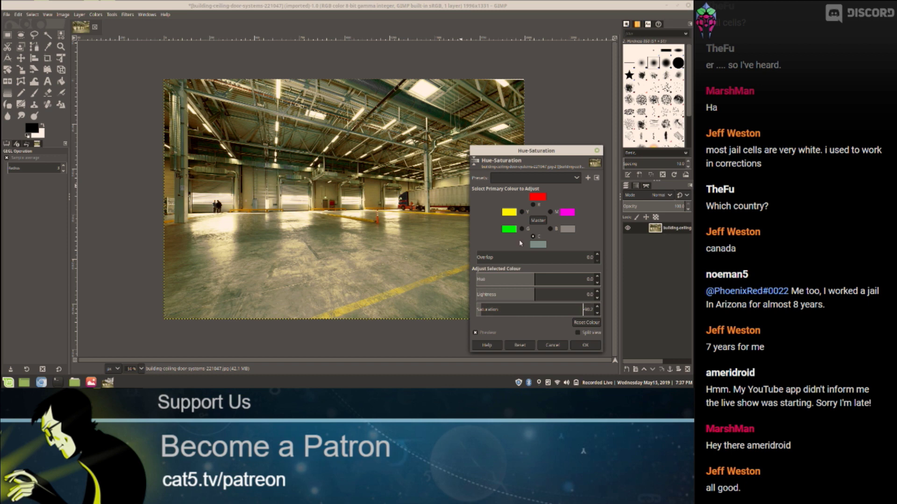
Step: Reduce the saturation of the yellow primary colour to about -25 and apply the Hue-Saturation adjustment
click(521, 212)
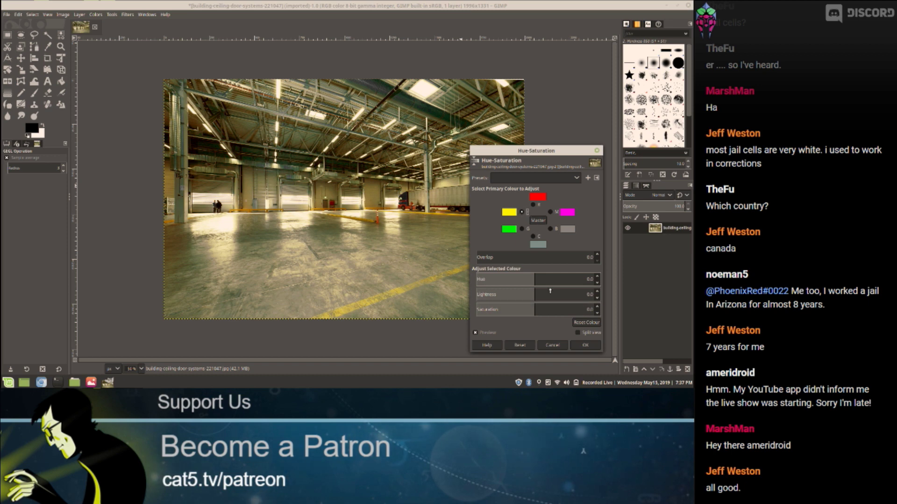
scroll(533, 311, up, 8)
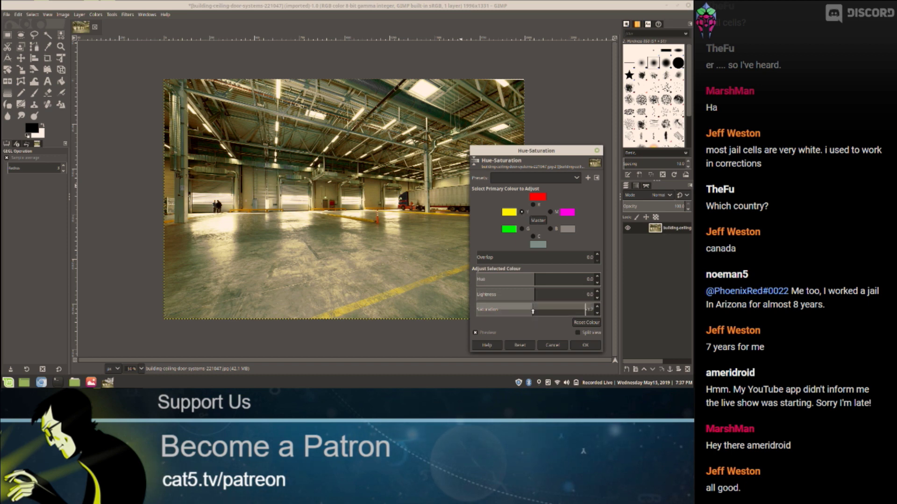
drag(533, 312, 520, 312)
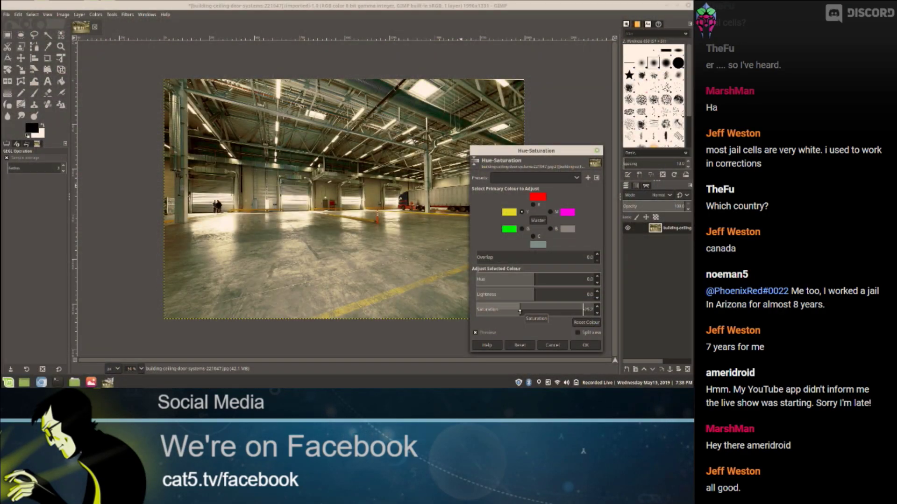
click(585, 346)
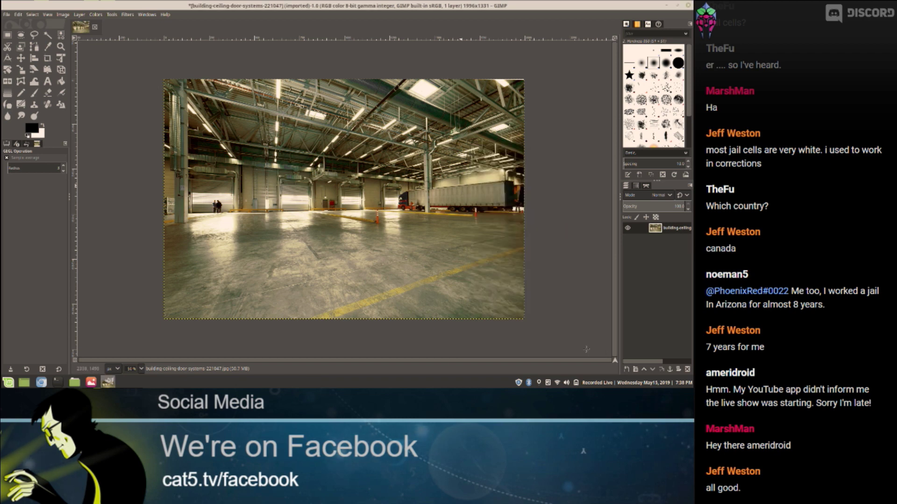
Step: Inspect the colour-corrected warehouse photo at 100% zoom, from the floor and ceiling to the loading doors
scroll(586, 350, up, 2)
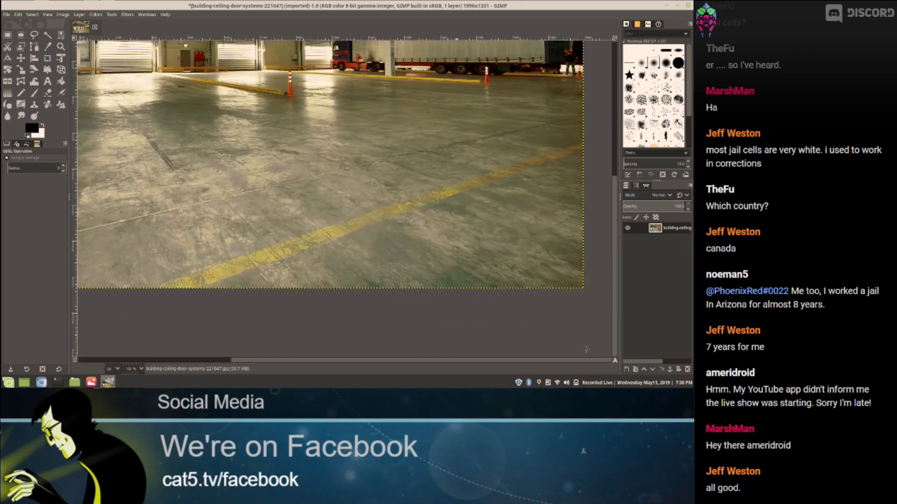
scroll(602, 194, up, 5)
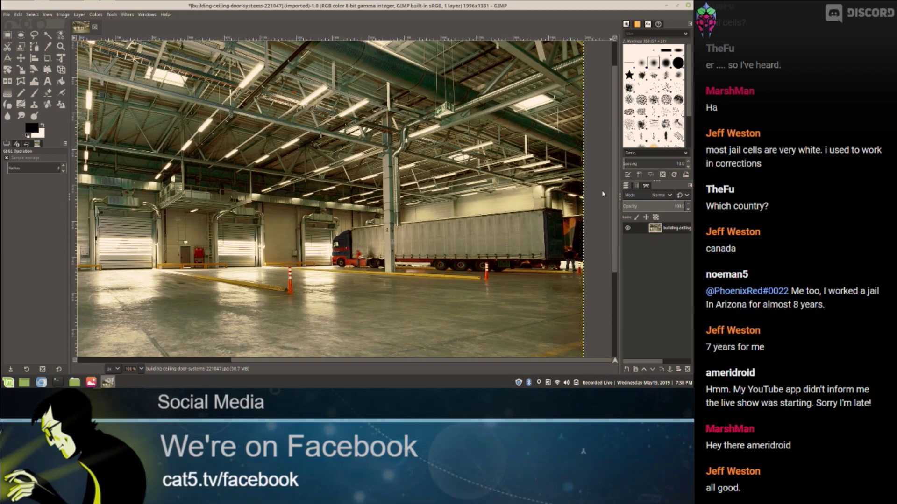
scroll(603, 194, up, 3)
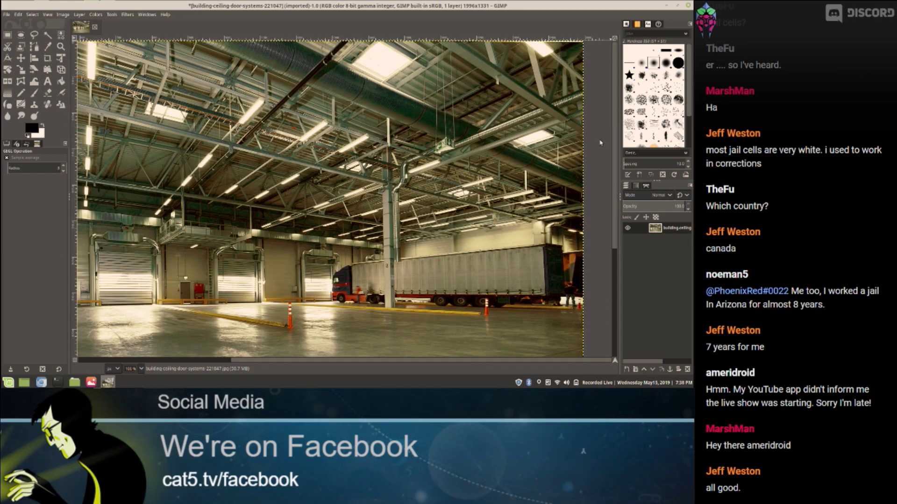
scroll(600, 150, down, 3)
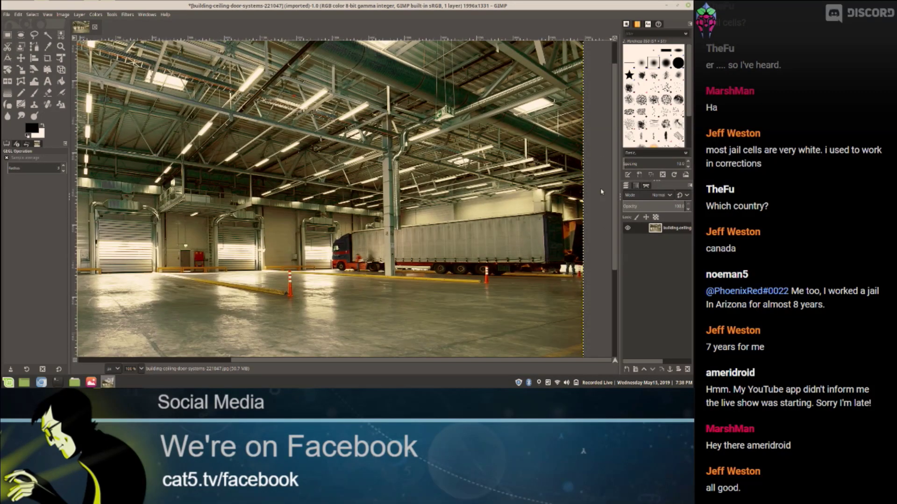
scroll(602, 194, down, 1)
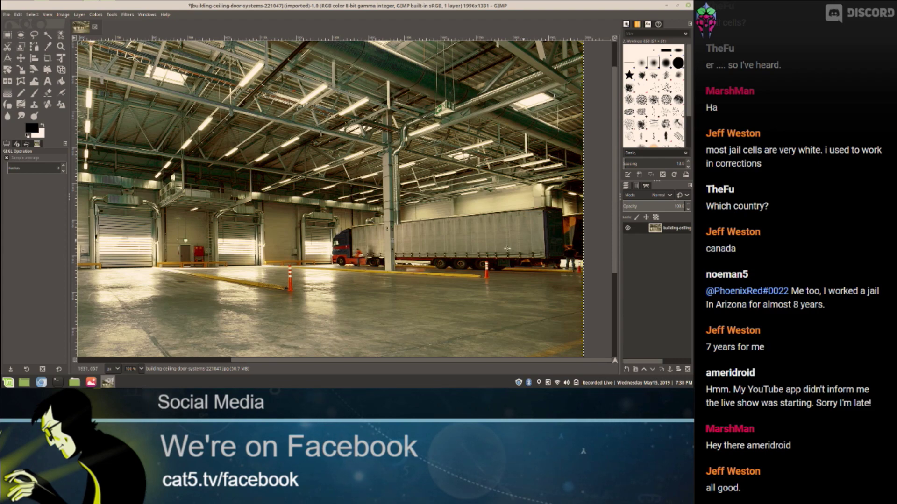
drag(404, 364, 271, 361)
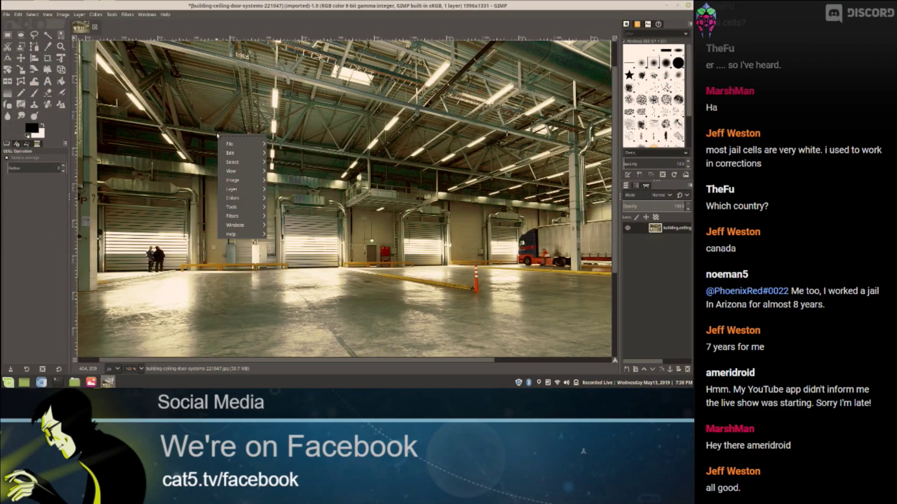
Step: Save the corrected image as building-ceiling-door-systems-221047.xcf in the tmp folder
mouse_move(231, 144)
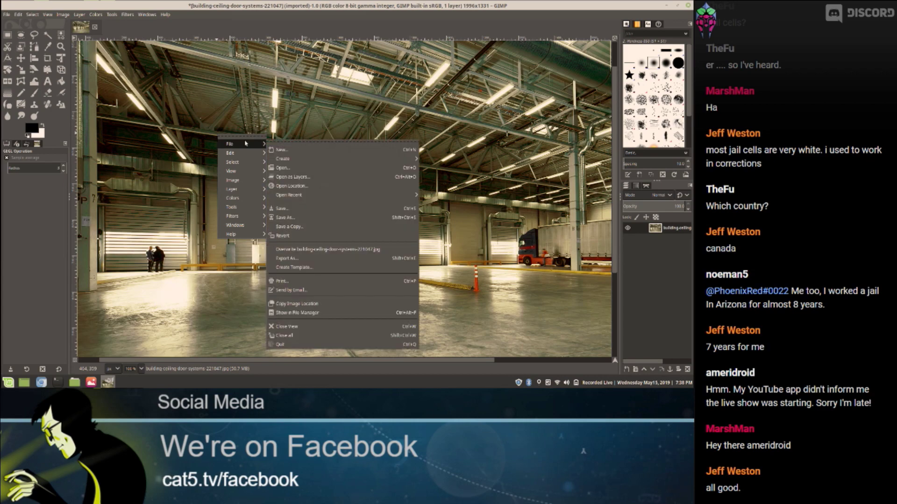
click(288, 214)
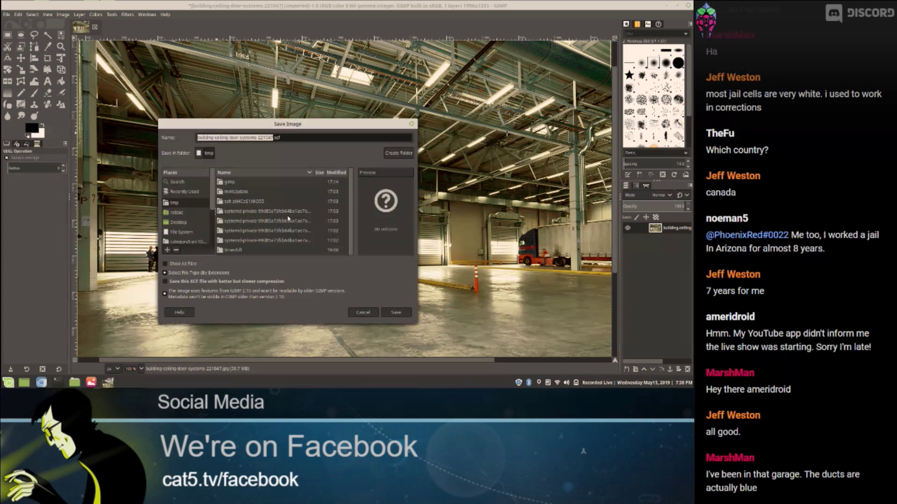
key(Return)
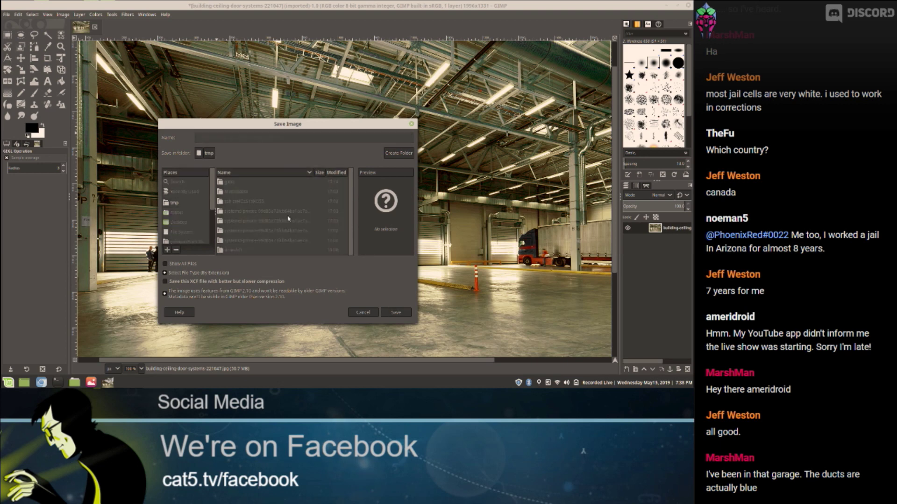
Step: Open the original blue-tinted warehouse JPG from the tmp folder, converting it to the GIMP built-in sRGB working space
click(7, 14)
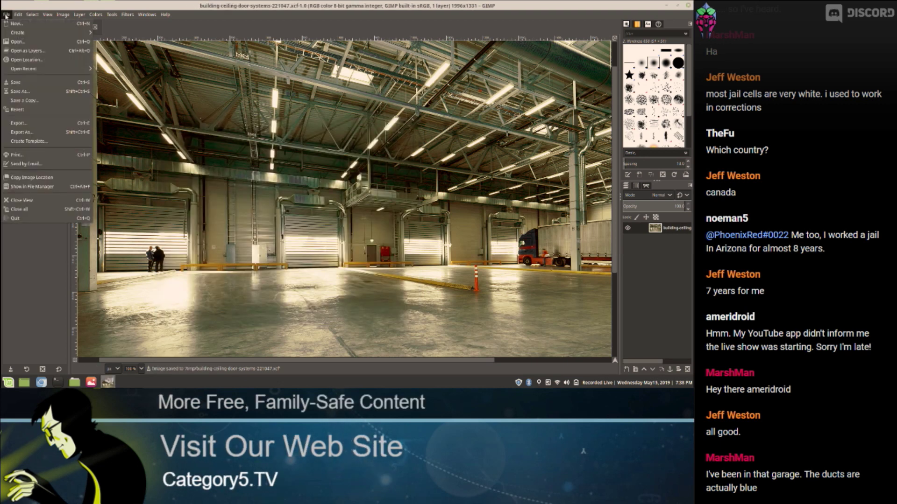
click(19, 44)
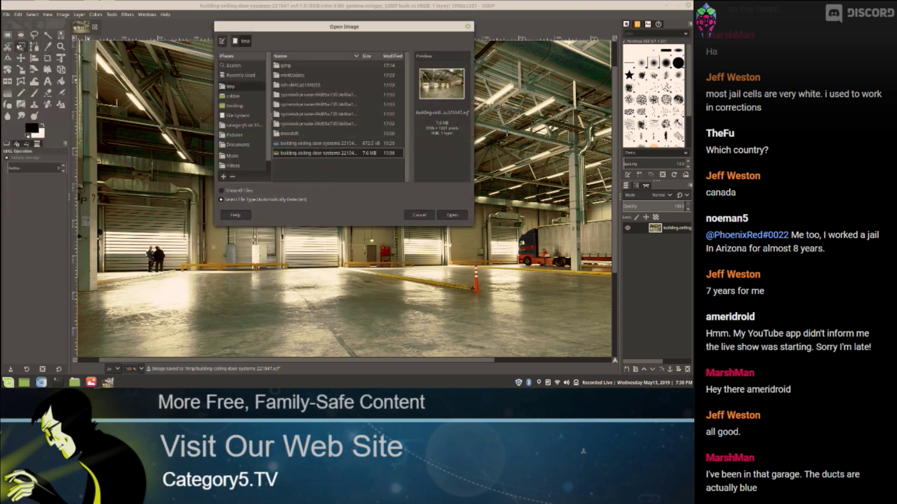
click(303, 145)
click(452, 215)
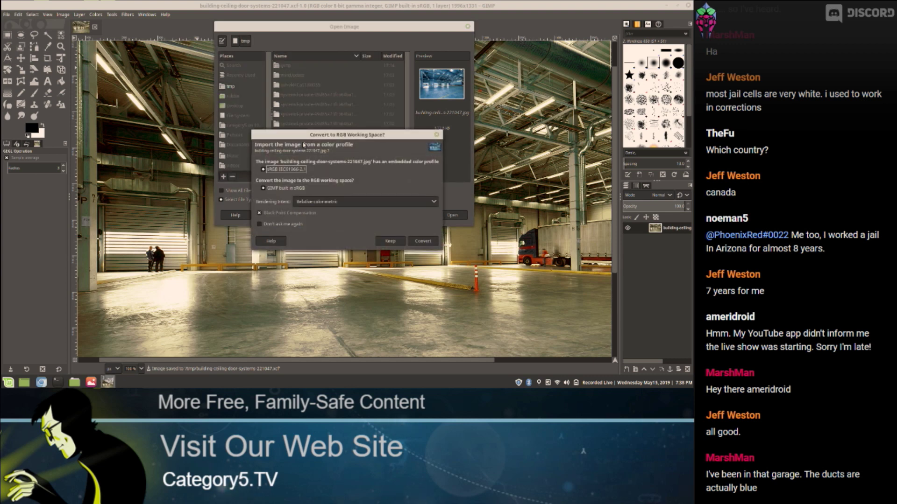
click(420, 241)
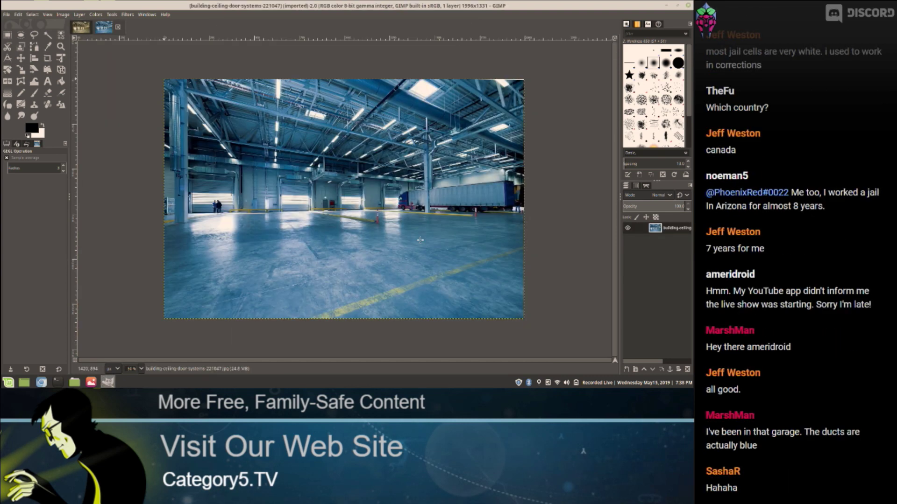
Step: Copy the entire original image and paste it into the colour-corrected XCF image
key(ctrl+a)
key(ctrl+c)
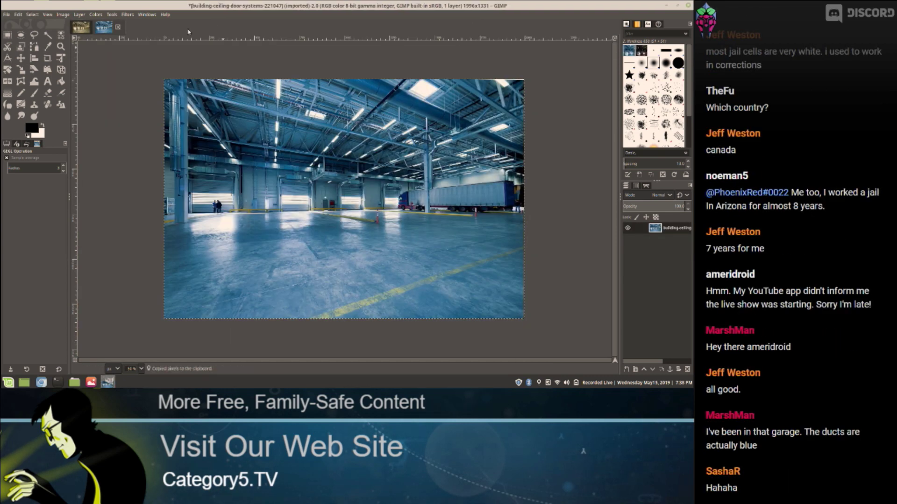
click(83, 28)
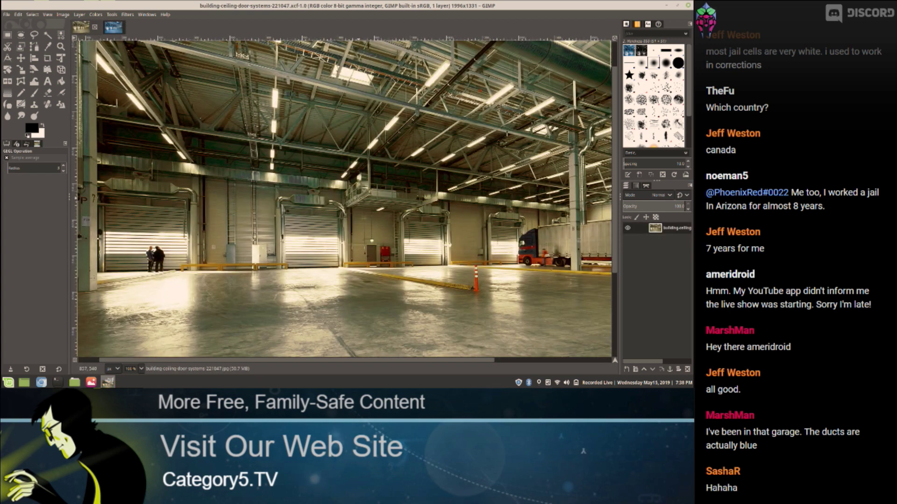
key(ctrl+v)
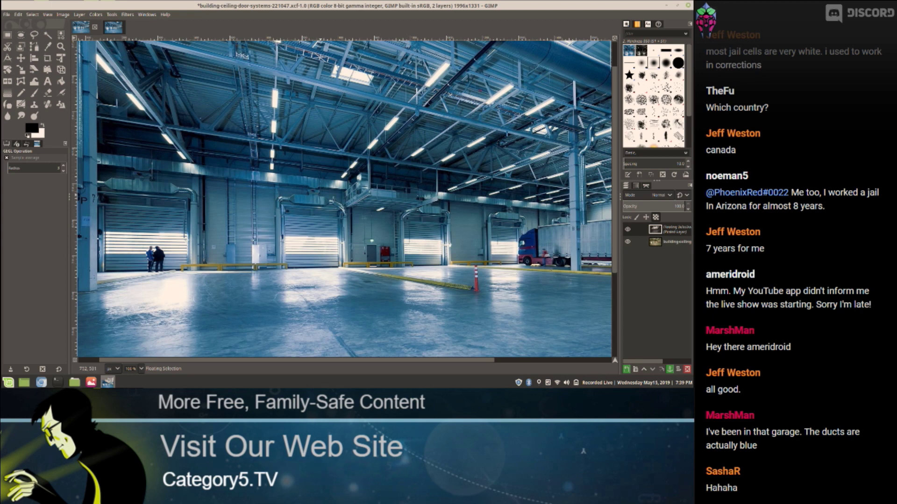
Step: Turn the pasted floating selection into a new layer above the corrected photo
key(ctrl+shift+f)
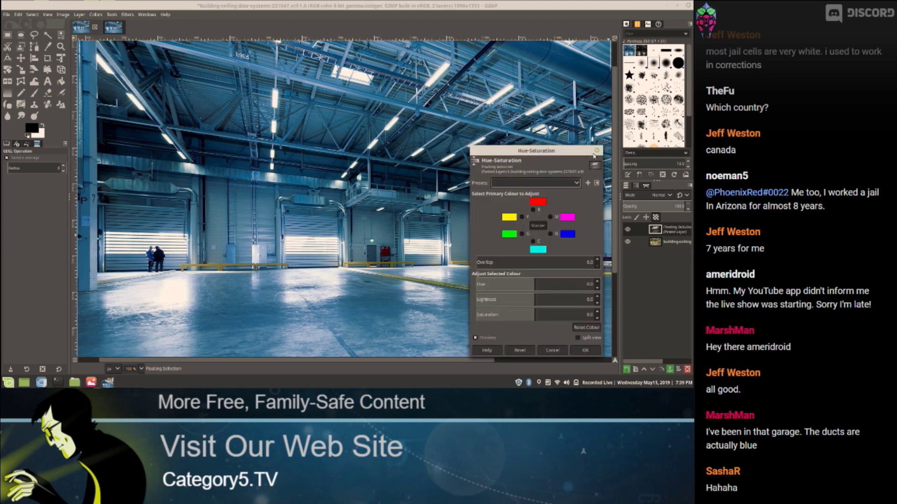
click(597, 152)
right_click(602, 157)
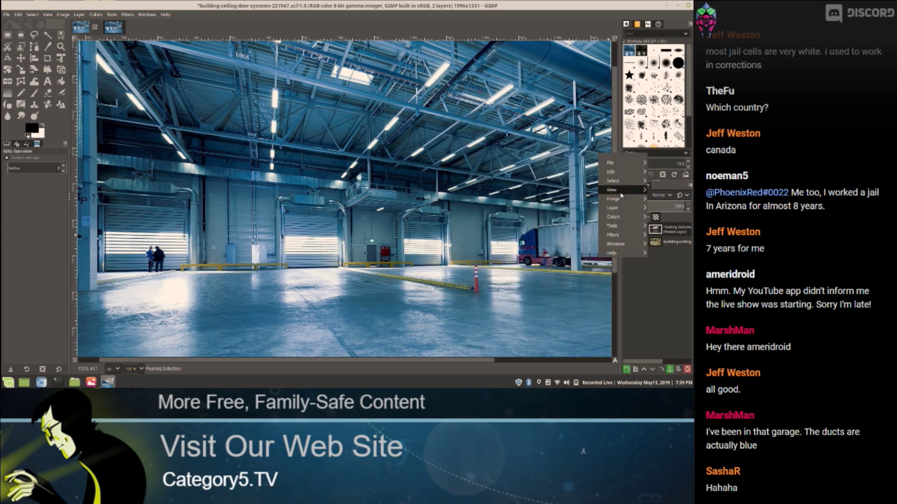
mouse_move(613, 207)
click(560, 213)
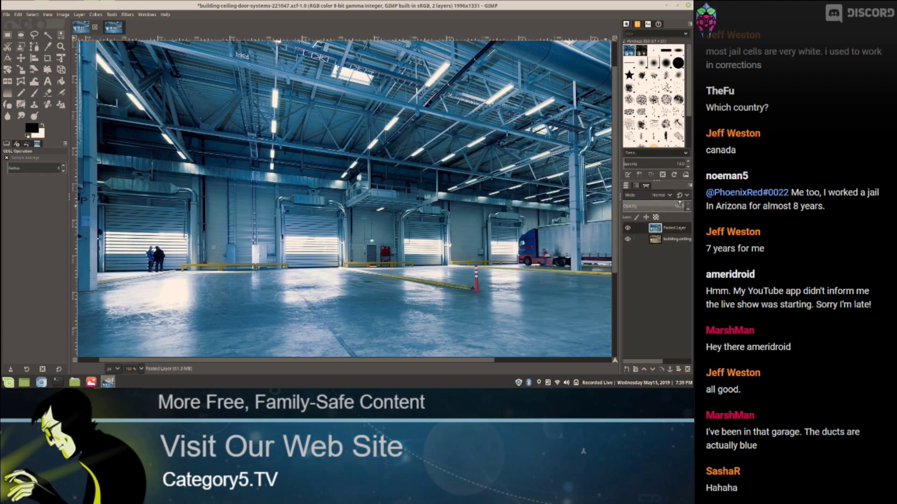
Step: Compare the original with the corrected photo by varying the pasted layer's opacity between 0 and 100, ending at 0
drag(680, 205, 618, 209)
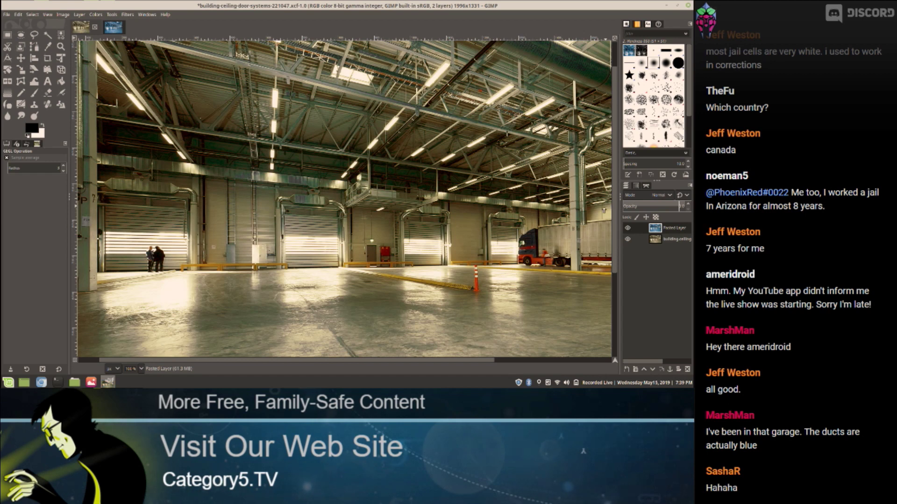
drag(627, 211, 607, 212)
drag(603, 212, 692, 215)
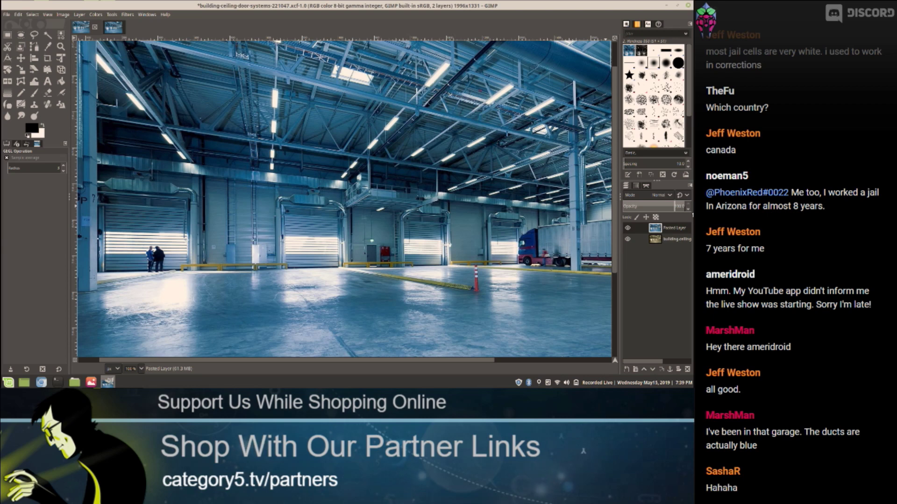
text(0)
key(Return)
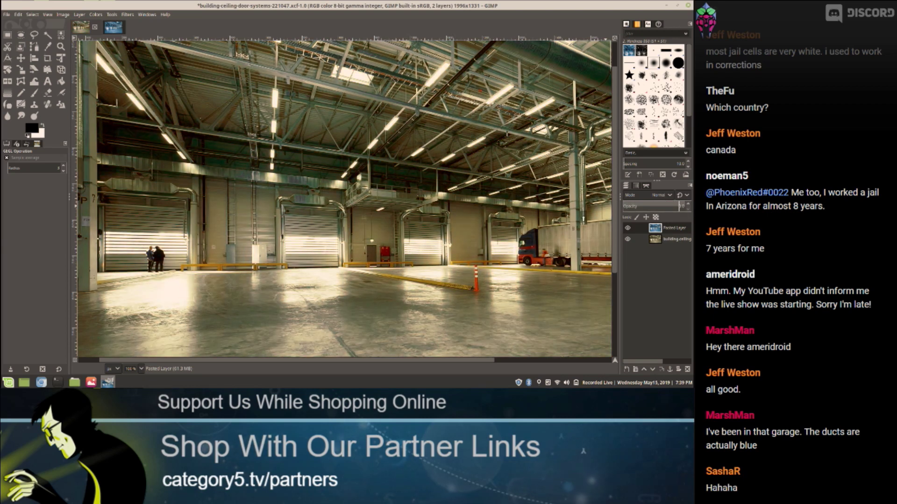